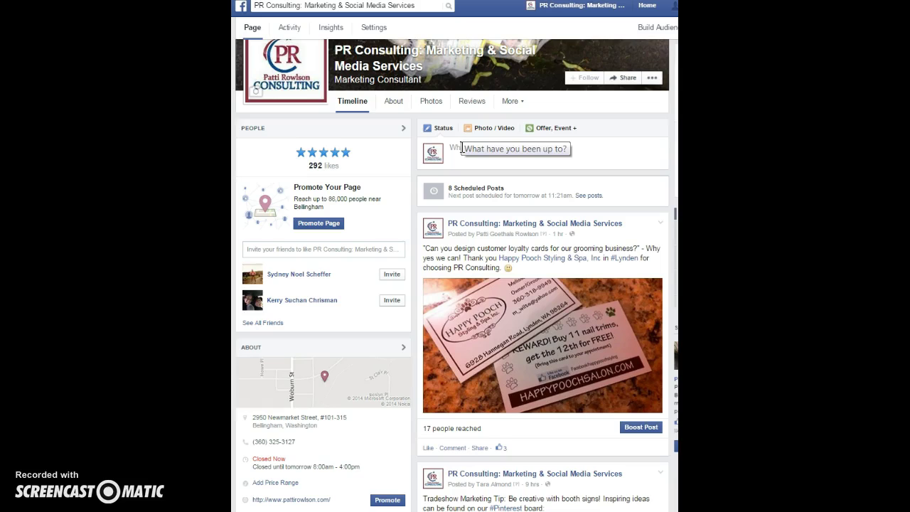
Paste the inc.com SEO article link into a new post, then select the URL text
click(459, 148)
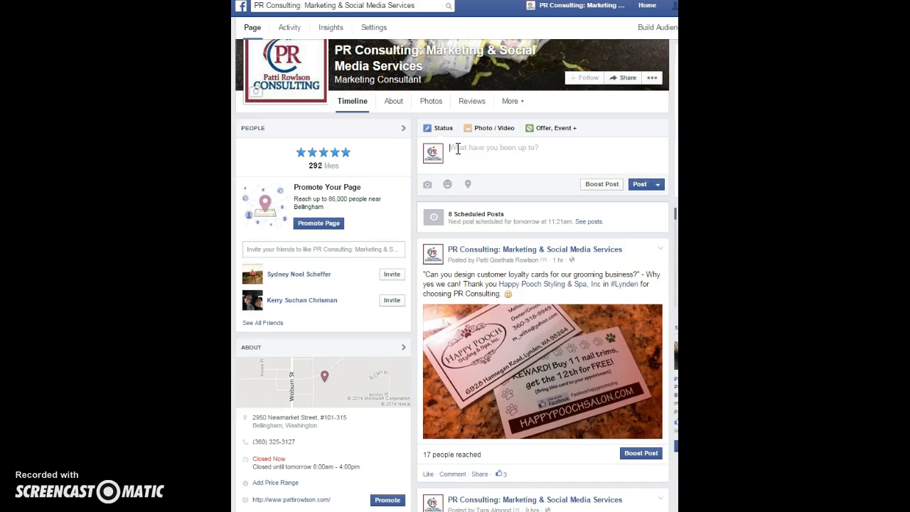
text(http://www.inc.com/adam-heitzman/the-new-age-of-seo-why-your-approach-must-change.html)
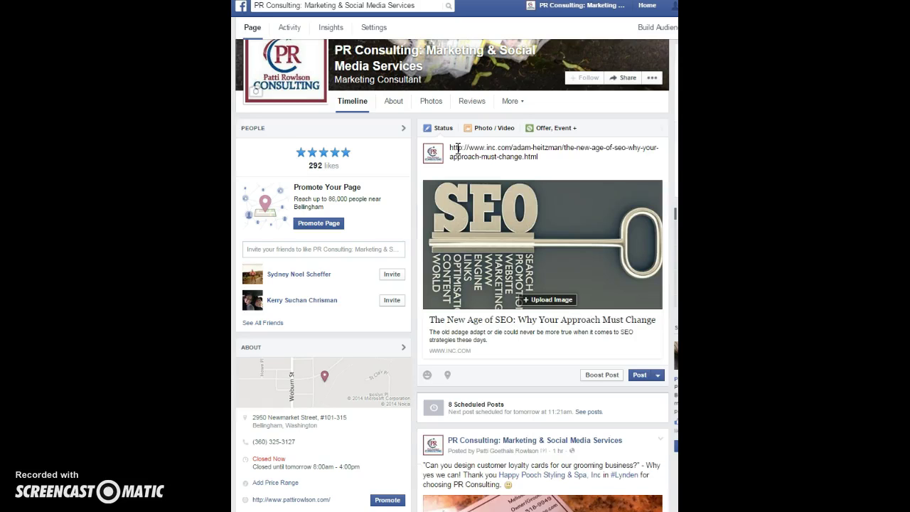
click(452, 151)
drag(452, 150, 544, 161)
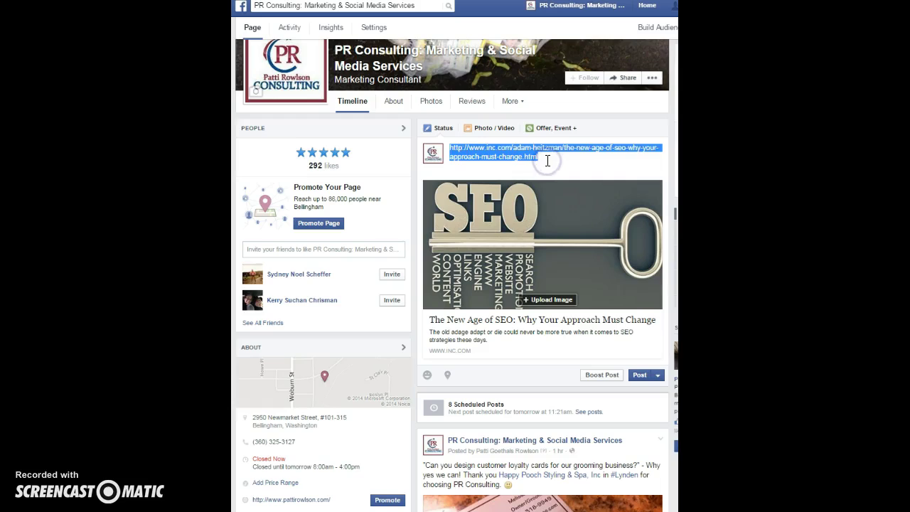
Replace the pasted URL with the message "Learn today's latest SEO tips!"
key(BackSpace)
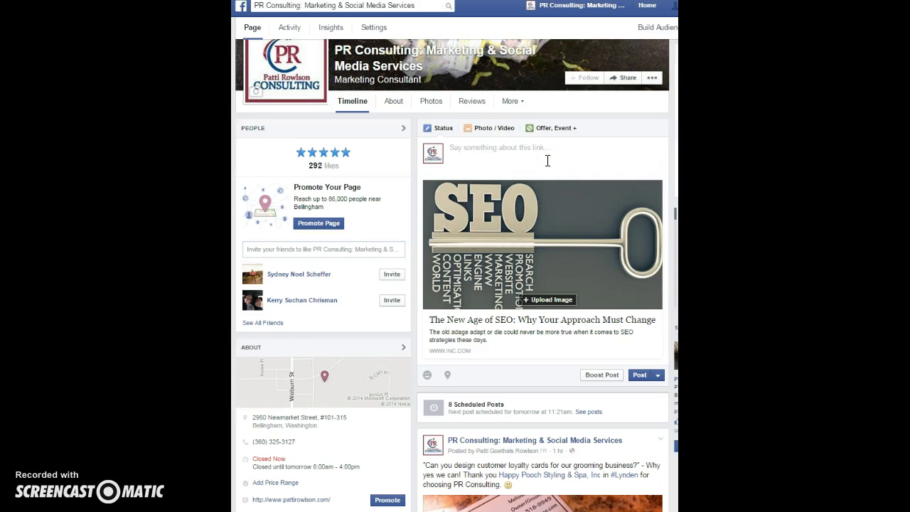
text(Learn today's latest SEO tips)
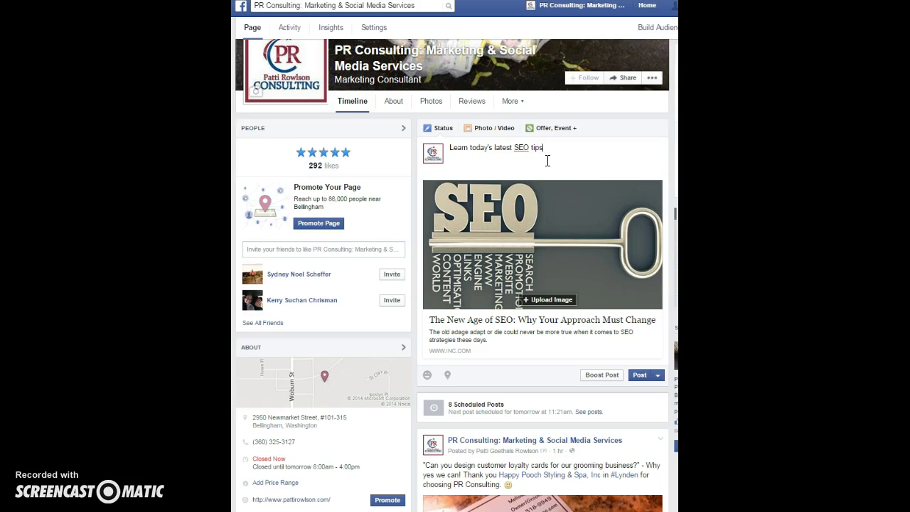
text(!)
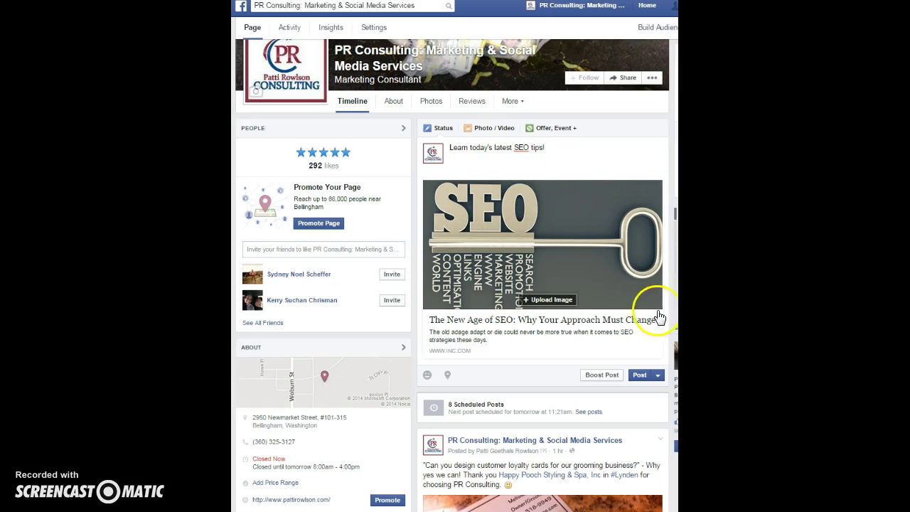
Retitle the preview headline "Learn tips from a Bellingham WA SEO firm.", leaving the description unchanged
click(587, 320)
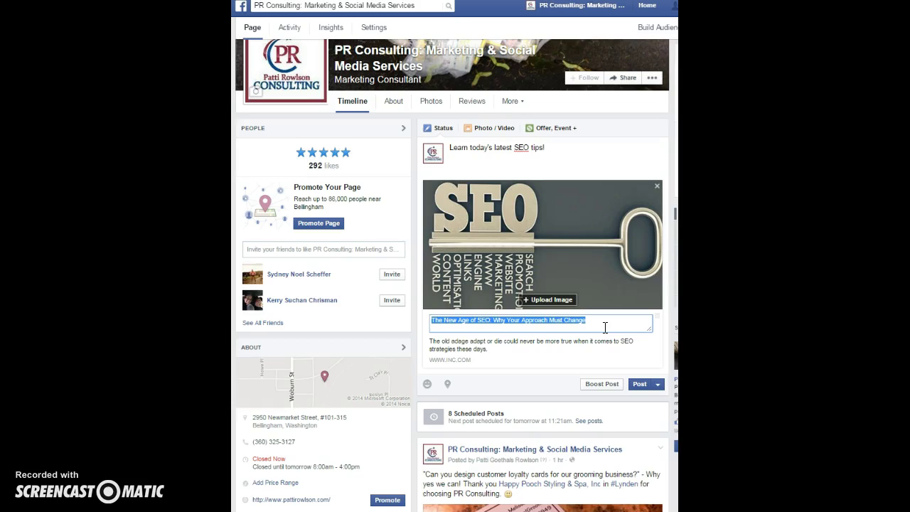
text(Learn)
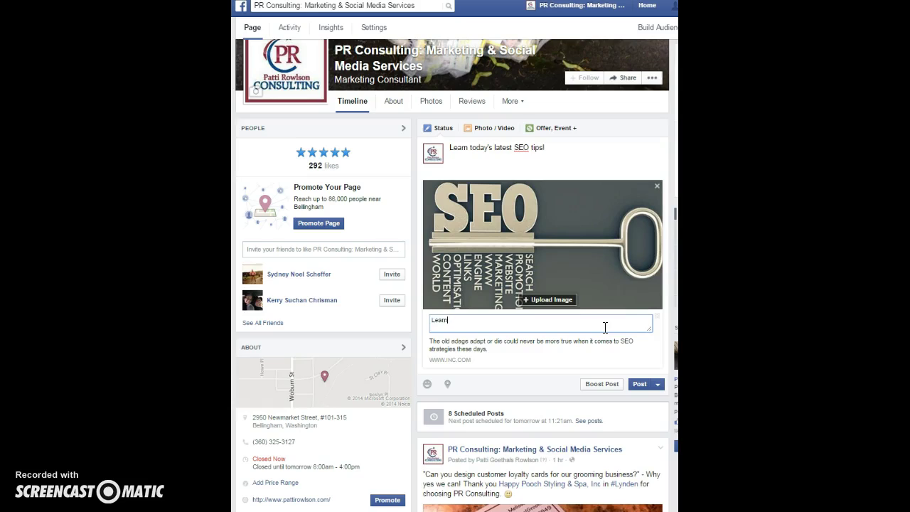
text( tips from a Bellingham WA SEO fir)
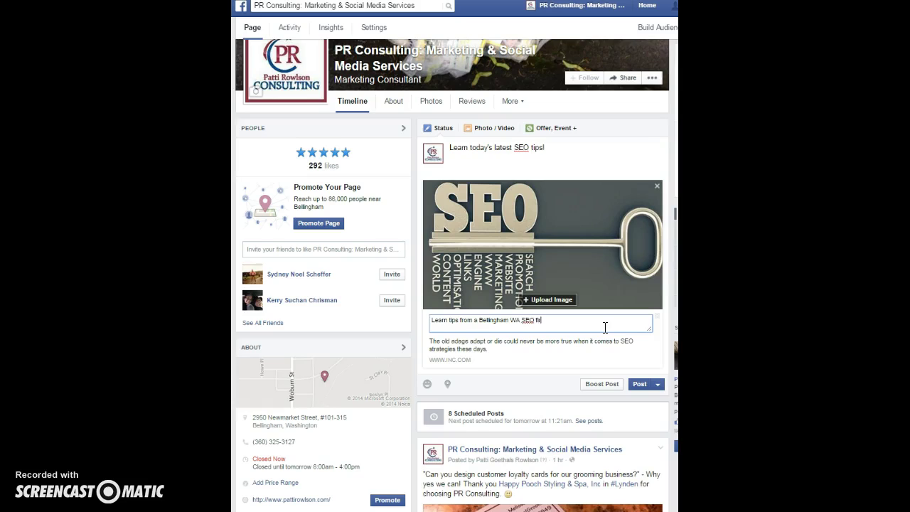
text(m.)
click(473, 325)
click(467, 348)
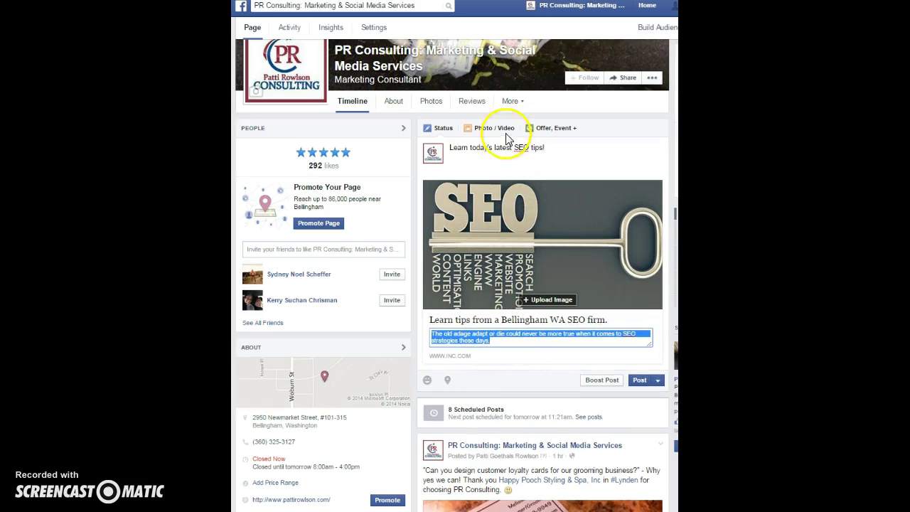
click(497, 150)
click(633, 285)
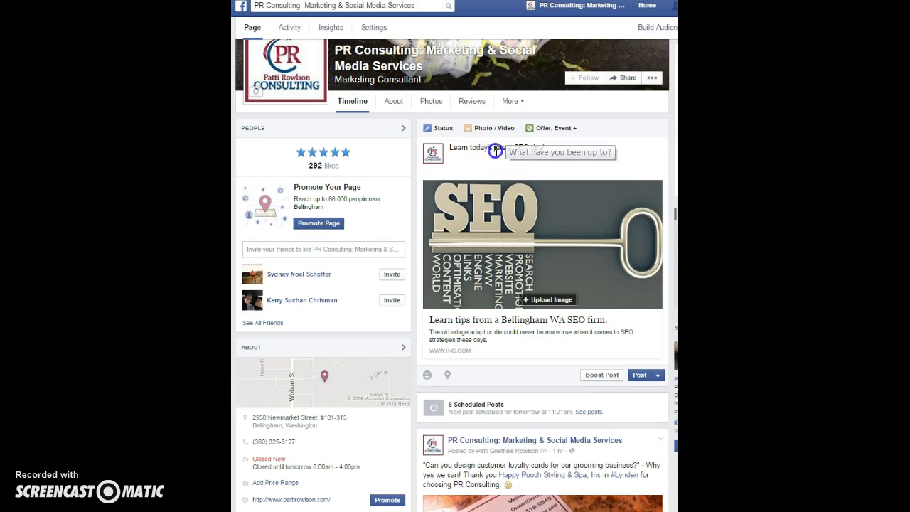
click(613, 220)
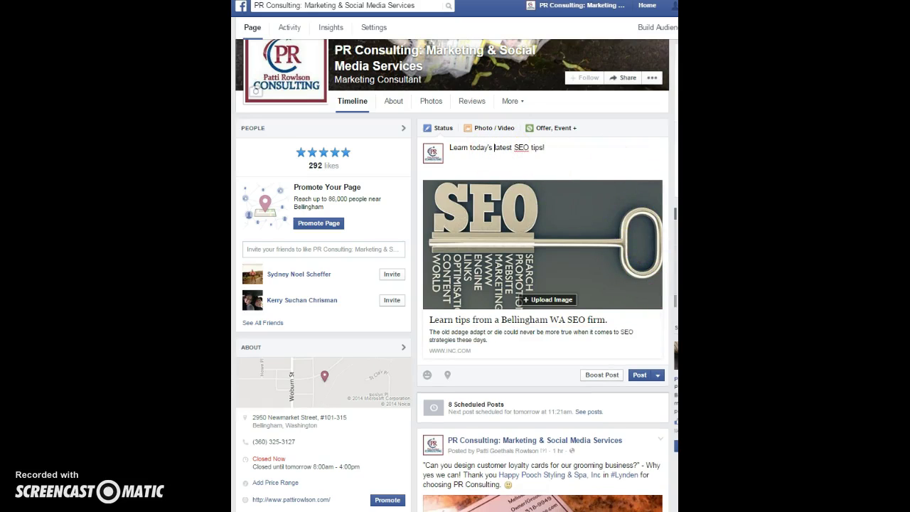
Choose Schedule Post from the Post button's options
click(640, 376)
click(658, 379)
click(660, 379)
click(642, 394)
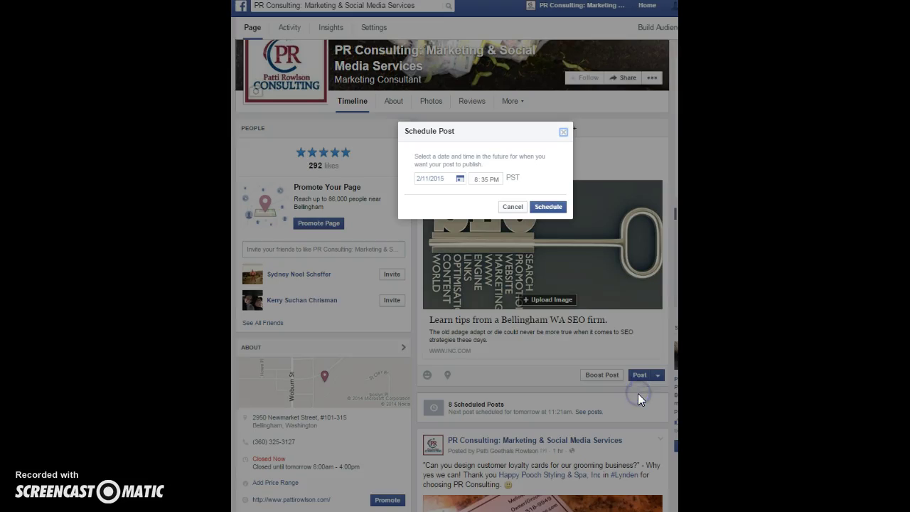
Set the publish date to February 26, adjust the time, and confirm the schedule
click(460, 181)
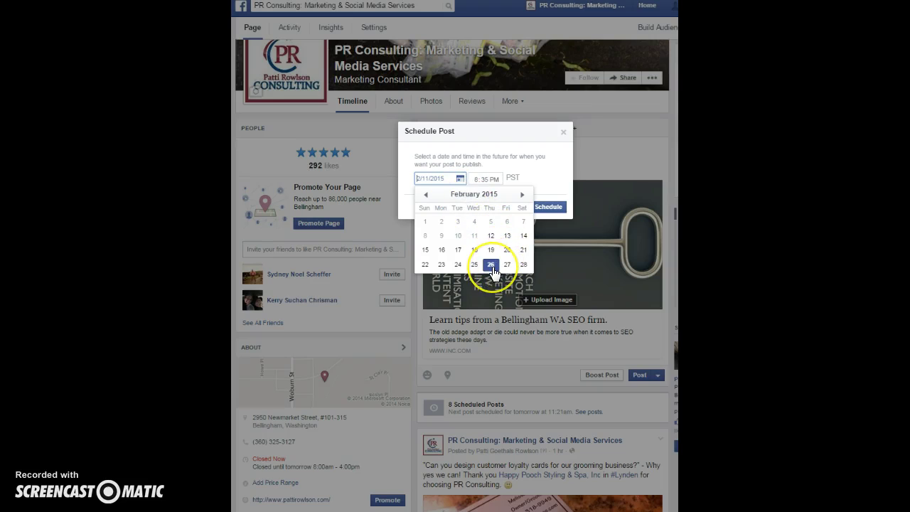
click(491, 265)
click(473, 184)
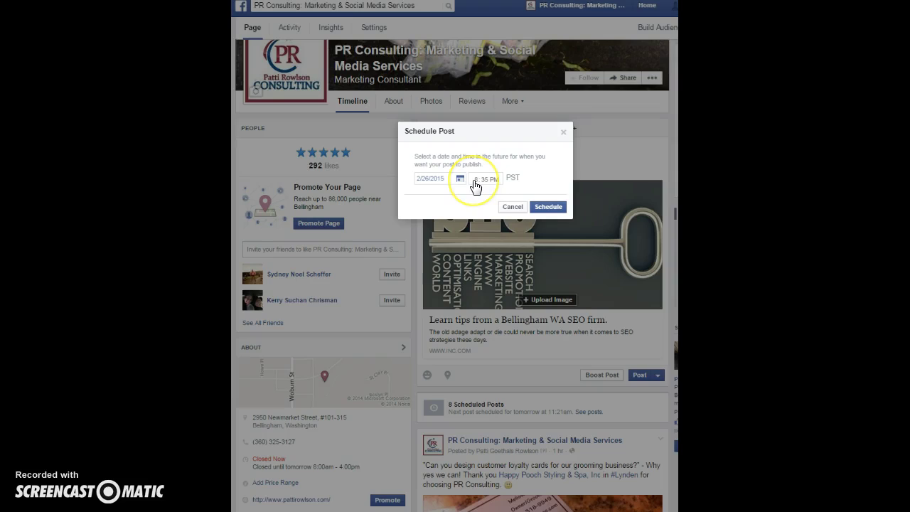
click(475, 181)
click(428, 187)
click(494, 182)
click(546, 208)
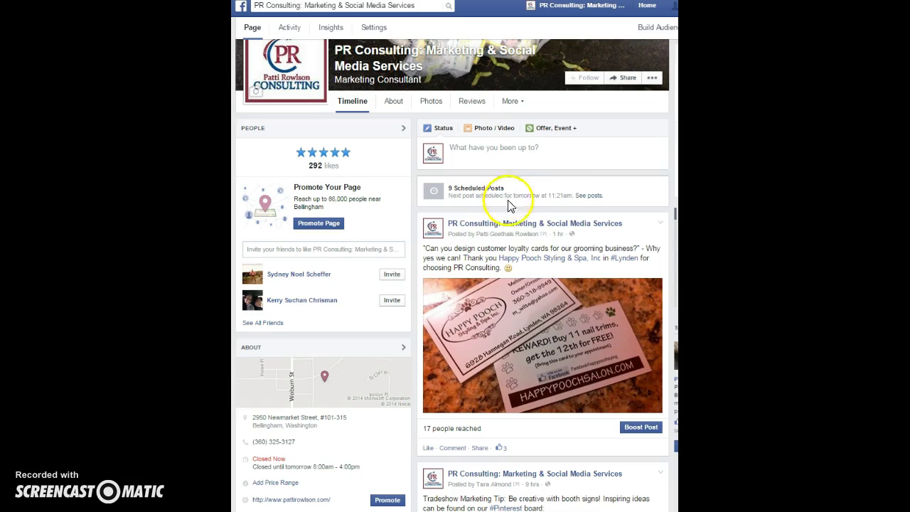
In Scheduled Posts, show more posts and open the February 26 SEO tips post's options
click(589, 197)
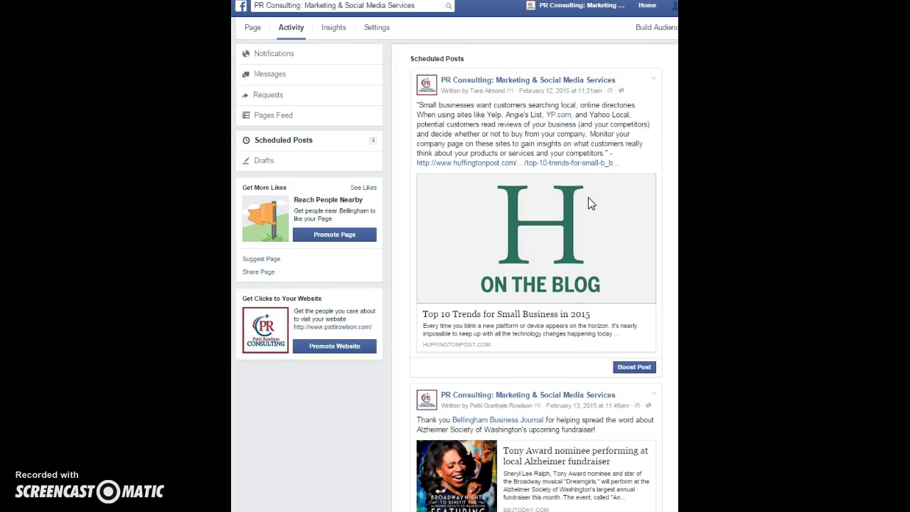
scroll(589, 199, down, 1)
scroll(590, 204, down, 9)
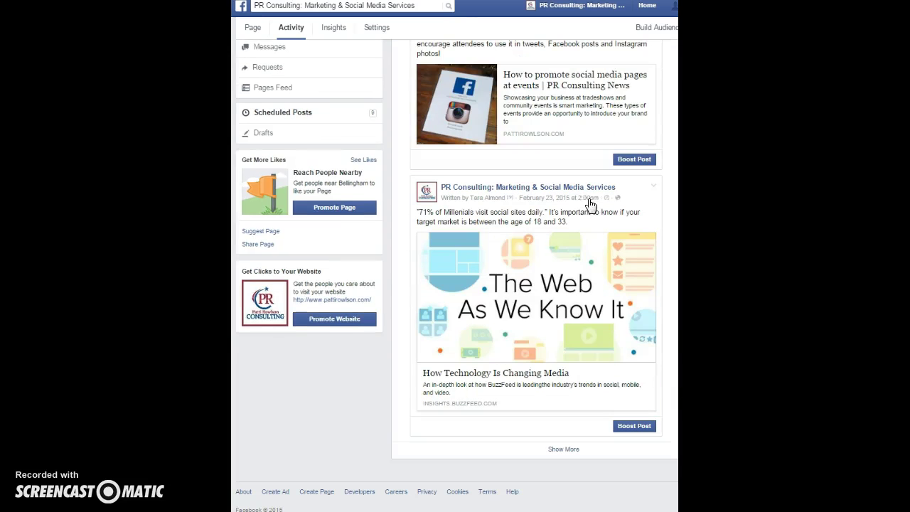
click(566, 448)
scroll(556, 291, down, 5)
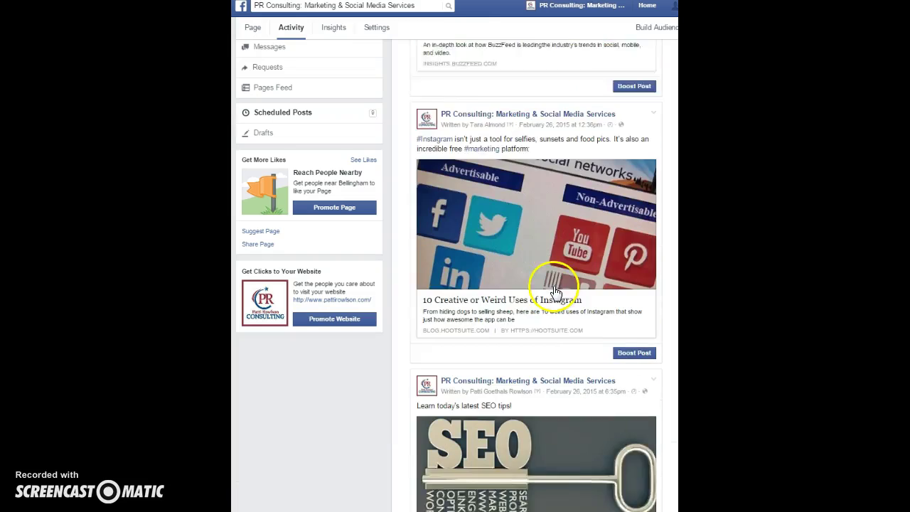
scroll(556, 292, down, 2)
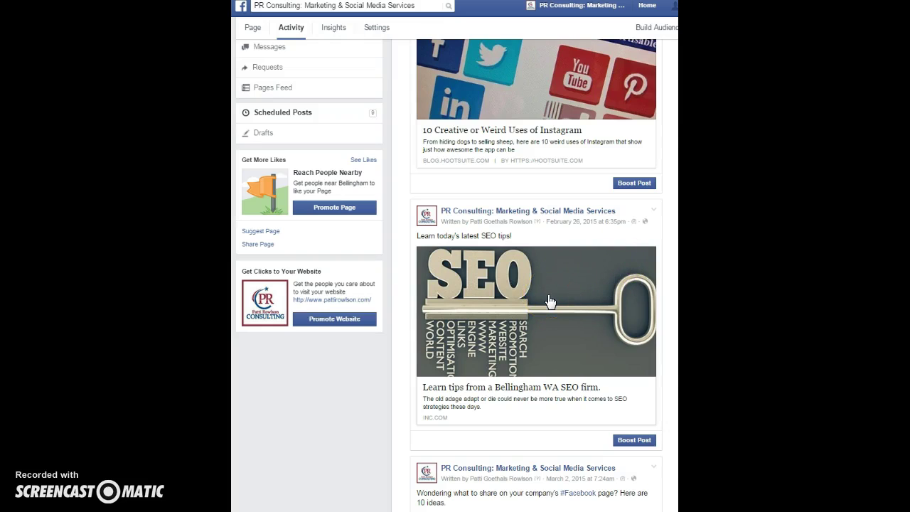
click(651, 212)
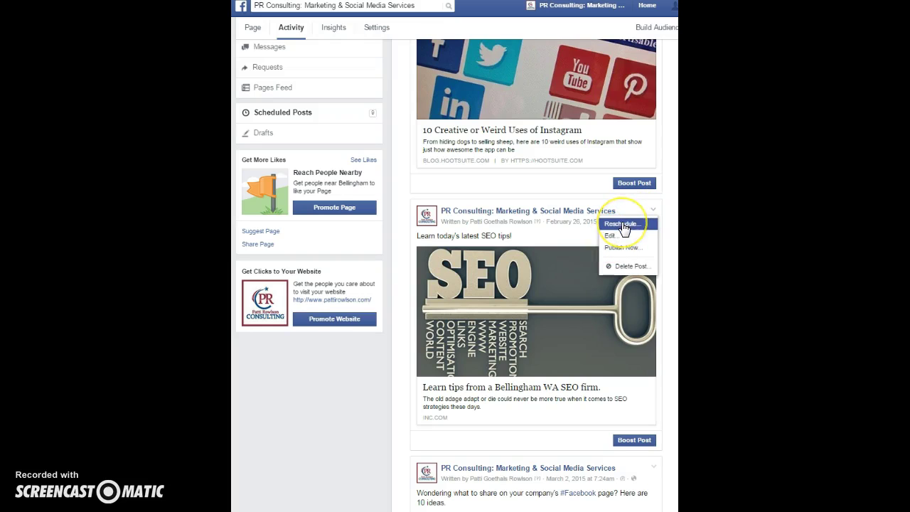
Delete the scheduled "Learn today's latest SEO tips!" post and acknowledge the deletion notice
drag(623, 226, 495, 331)
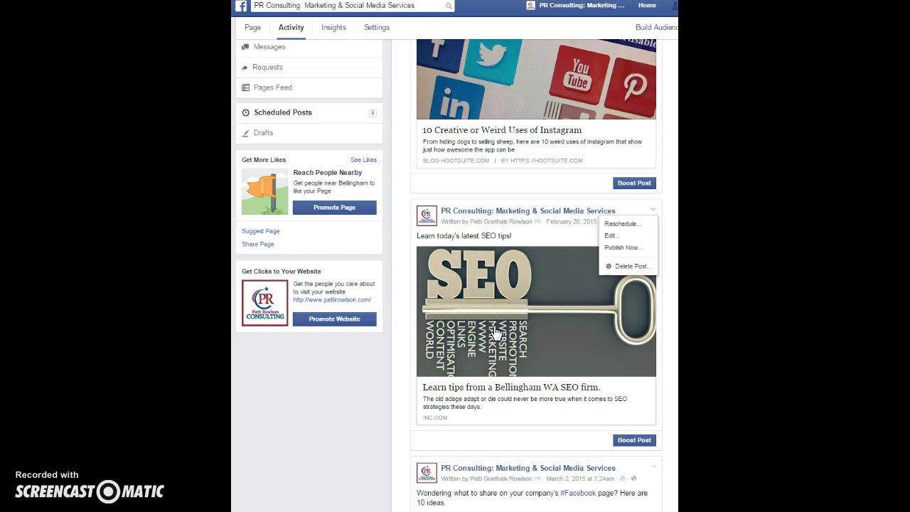
click(627, 266)
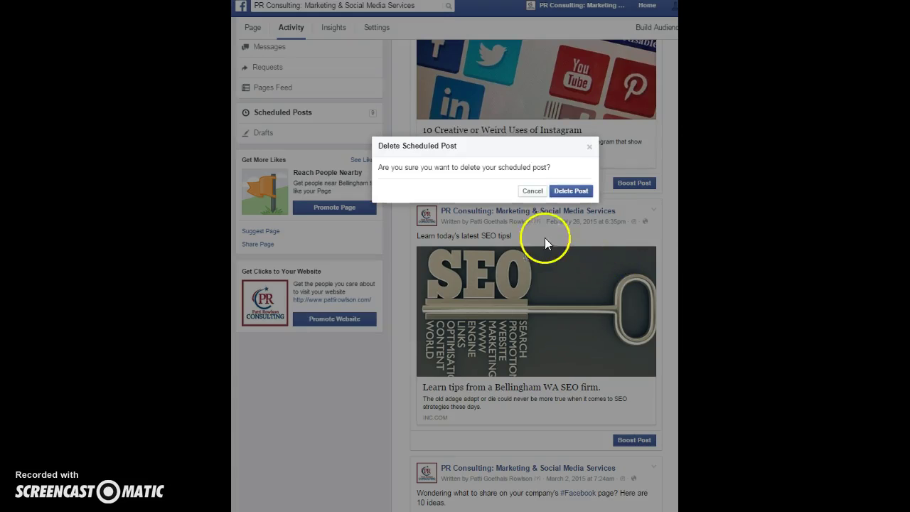
click(558, 190)
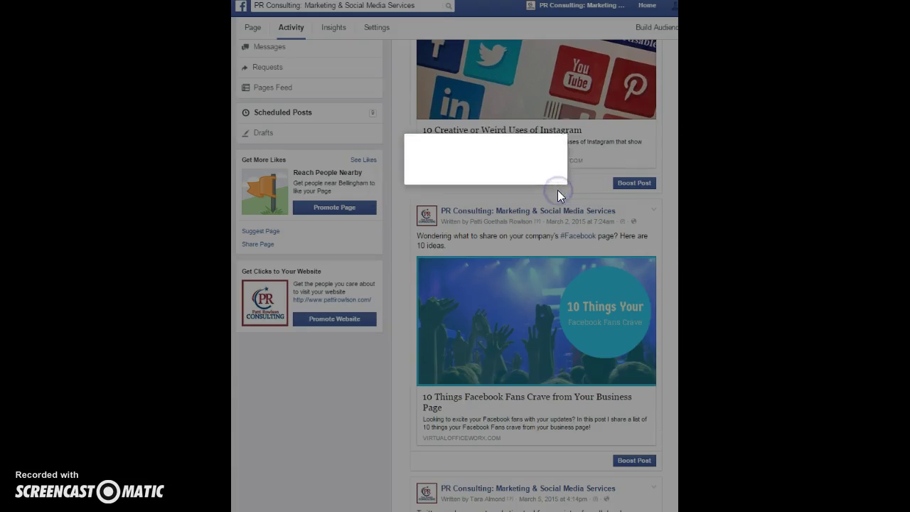
click(580, 192)
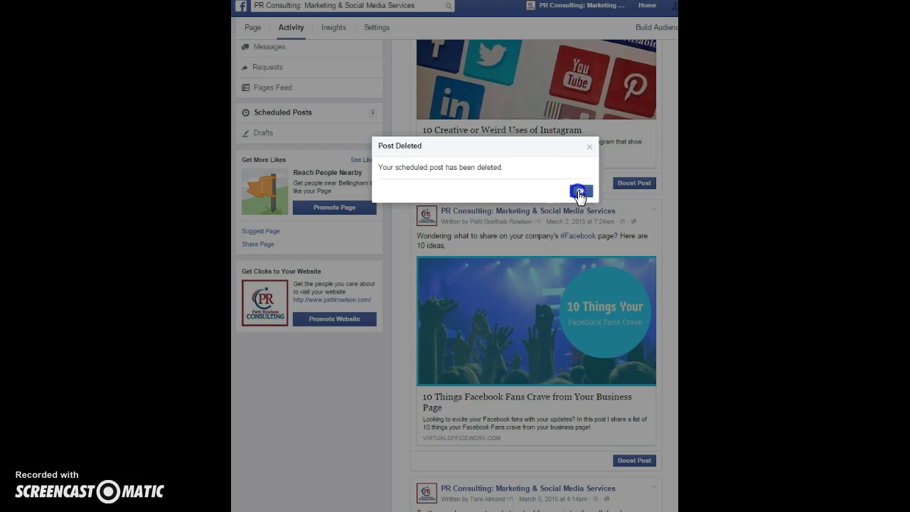
click(519, 310)
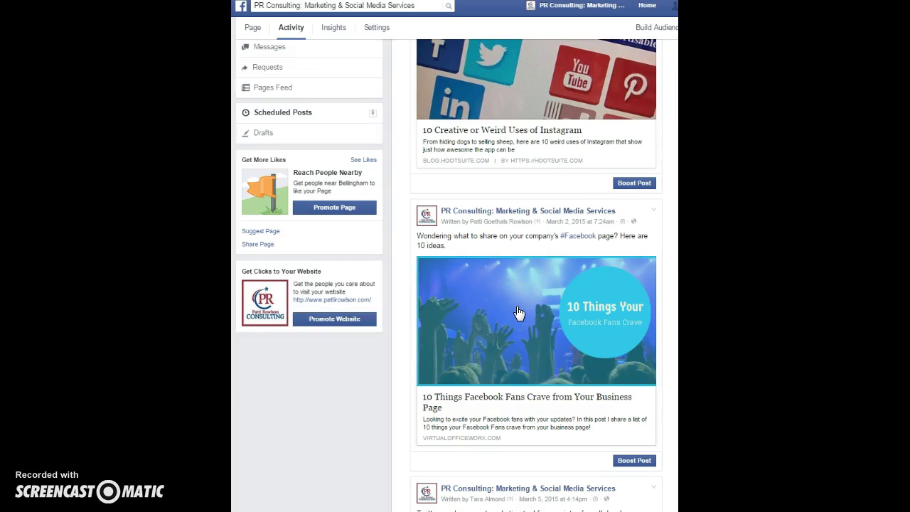
scroll(519, 312, up, 5)
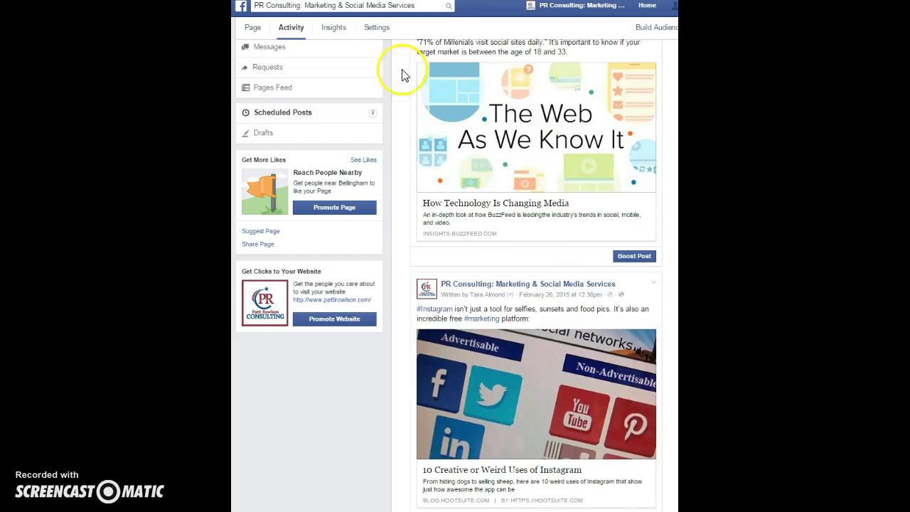
Go back to the Page timeline, start a new status, and open the Post dropdown
click(251, 32)
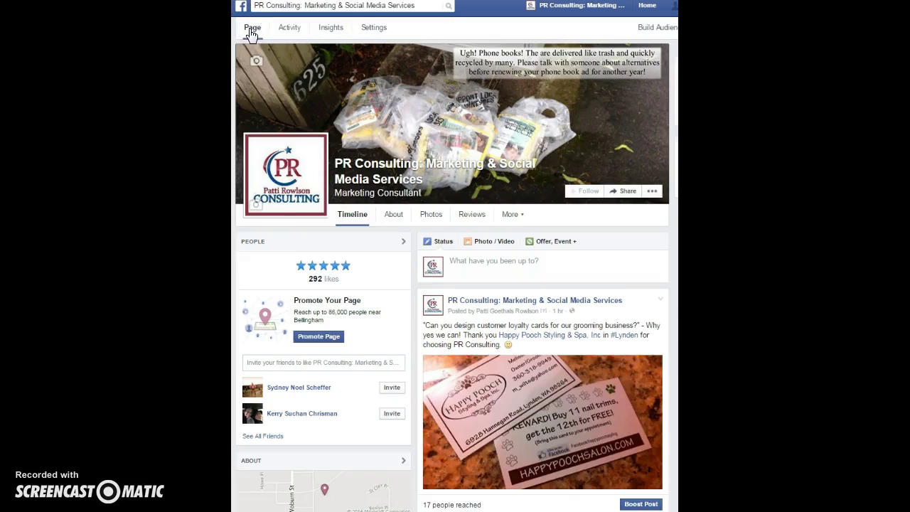
scroll(466, 267, down, 2)
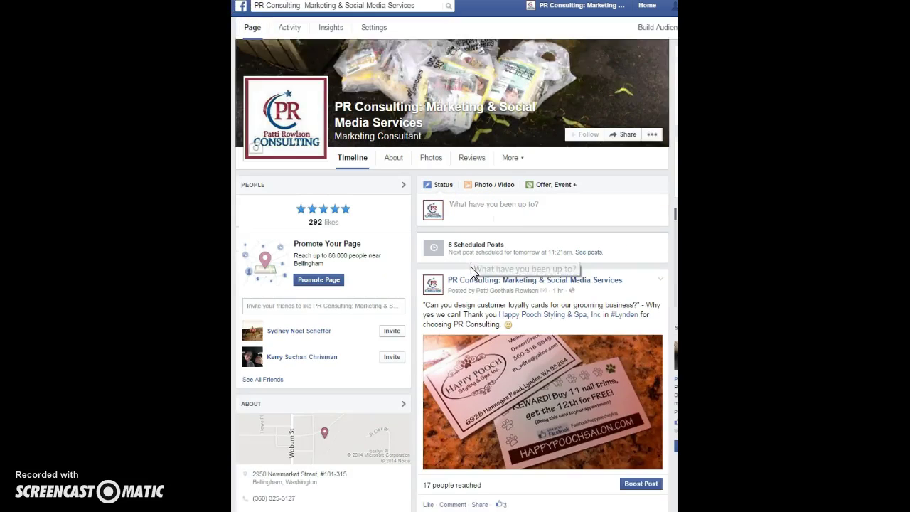
click(461, 149)
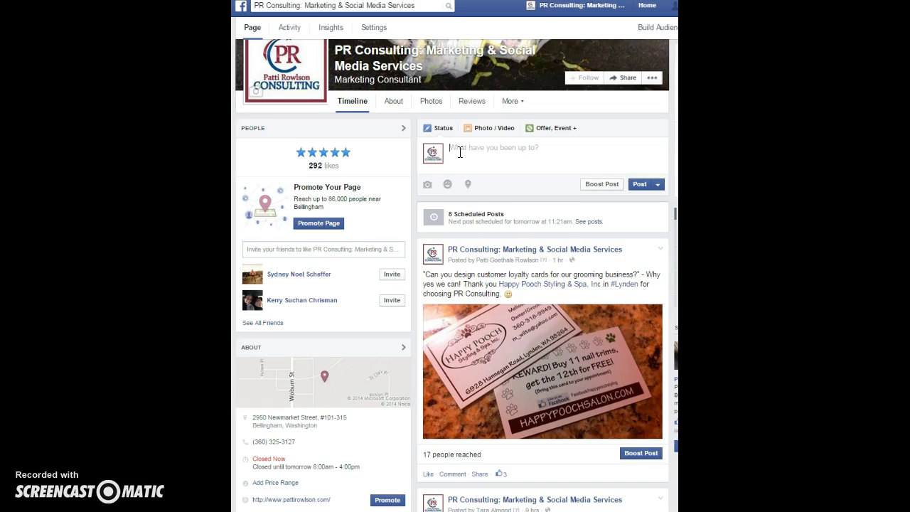
click(658, 185)
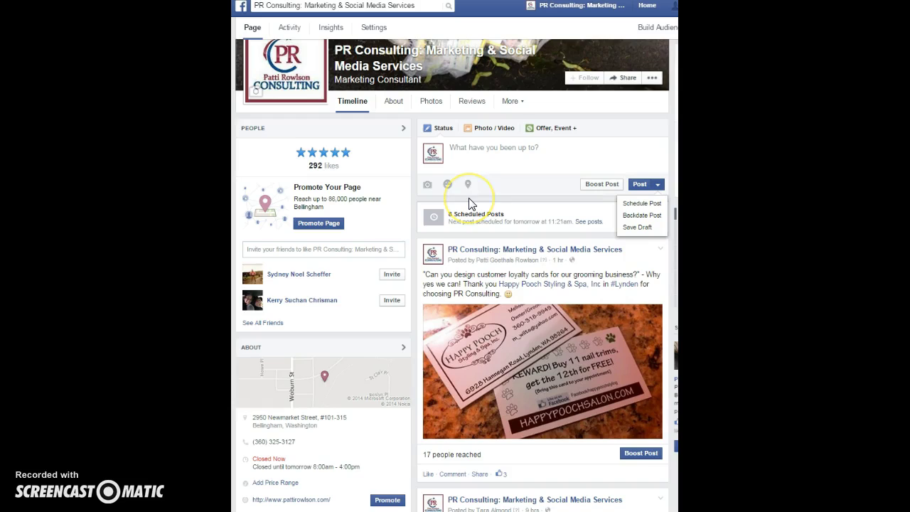
click(507, 190)
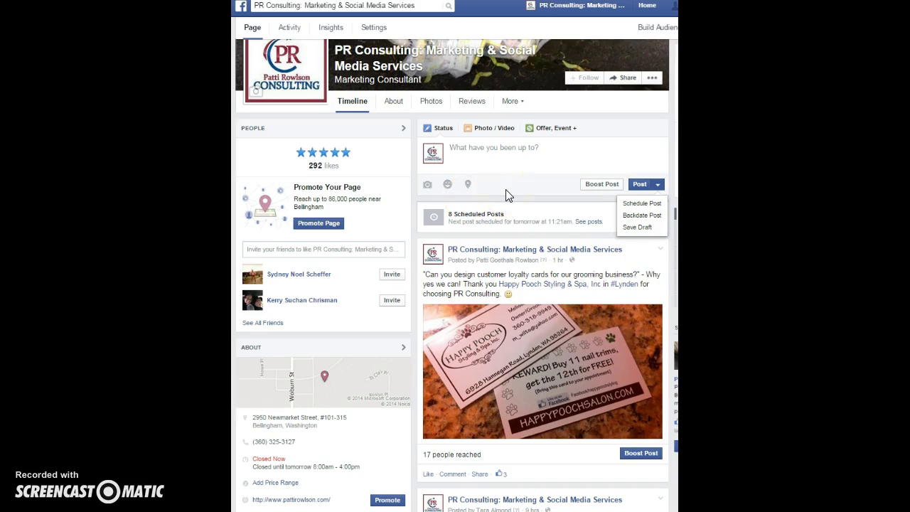